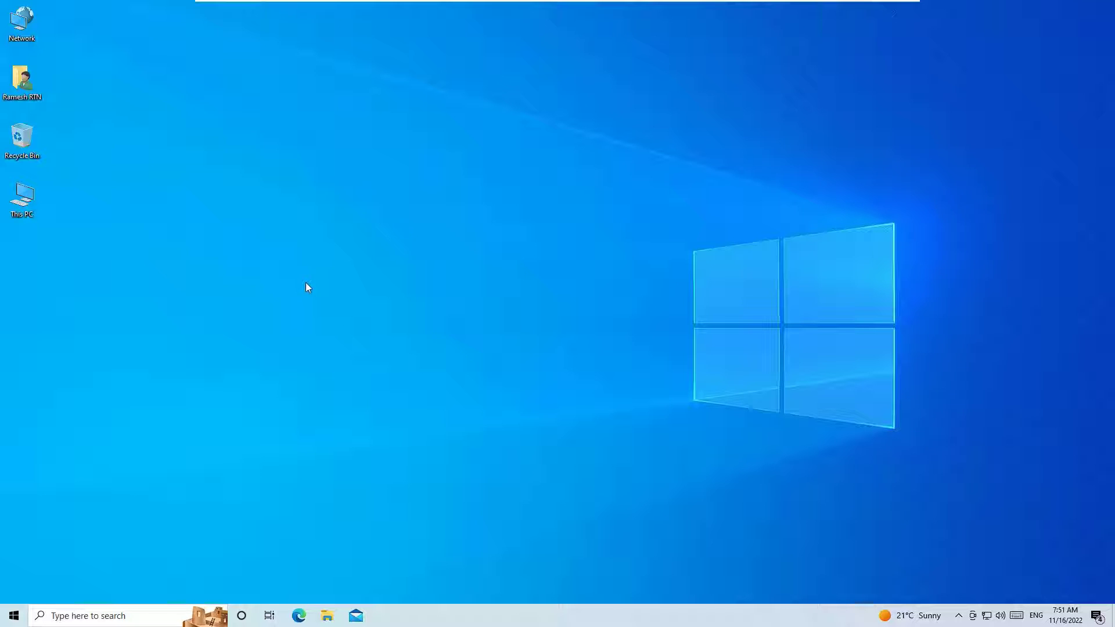
- Launch Chrome from recent apps and run a Google search for 'obs studio'
{"action": "left_click", "coordinate": [111, 615]}
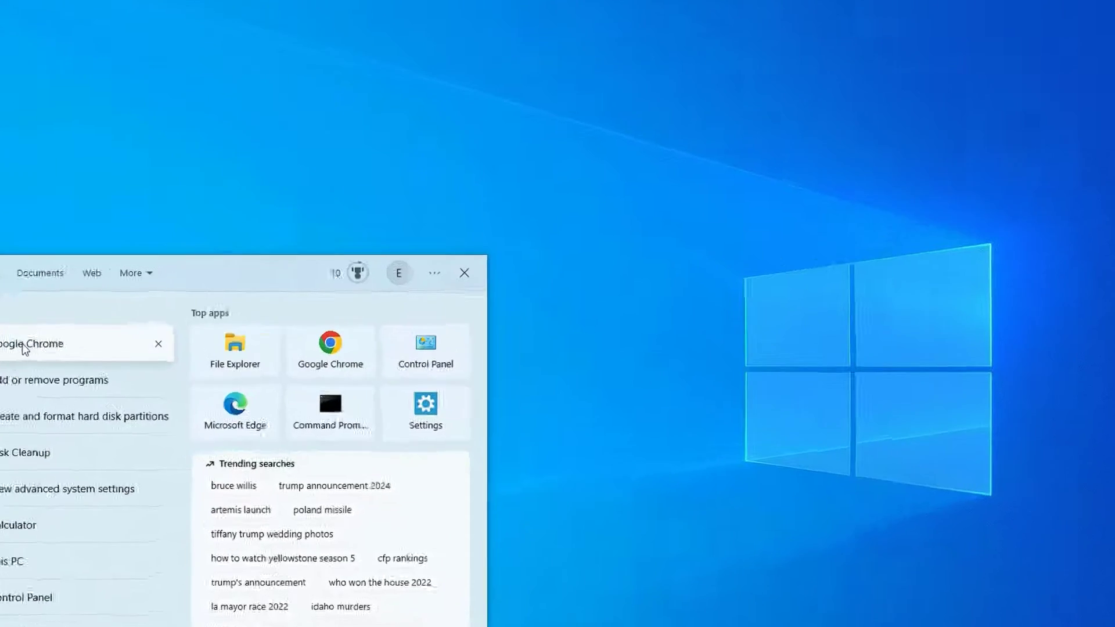
{"action": "left_click", "coordinate": [98, 304]}
{"action": "left_click", "coordinate": [441, 307]}
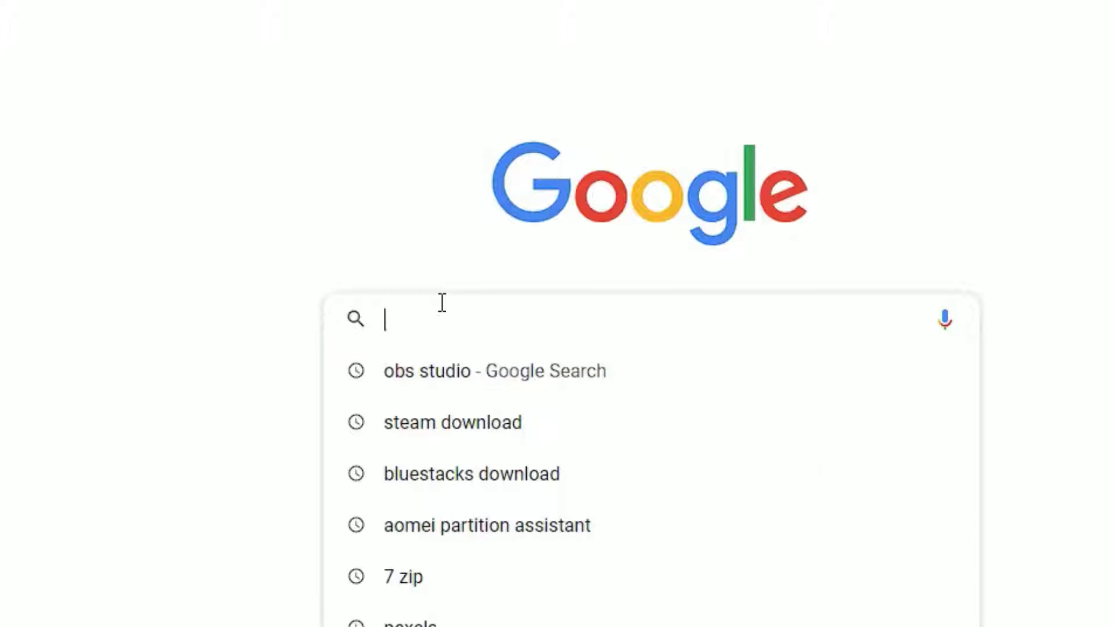
{"action": "left_click", "coordinate": [429, 385]}
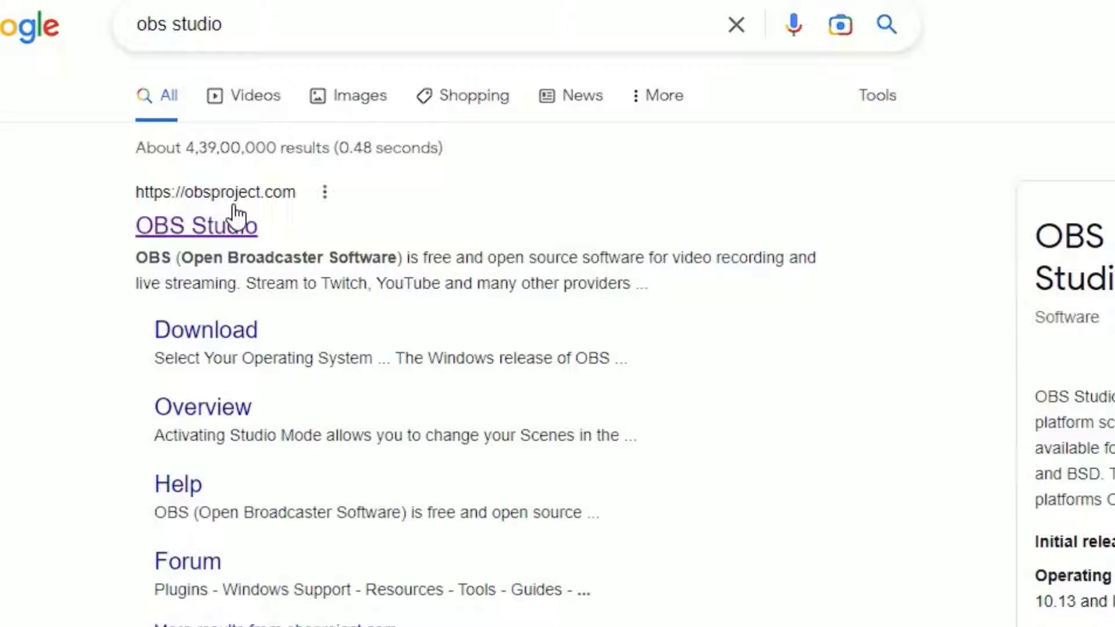
- Open the obsproject.com result and briefly highlight the free and open source tagline
{"action": "left_click", "coordinate": [270, 218]}
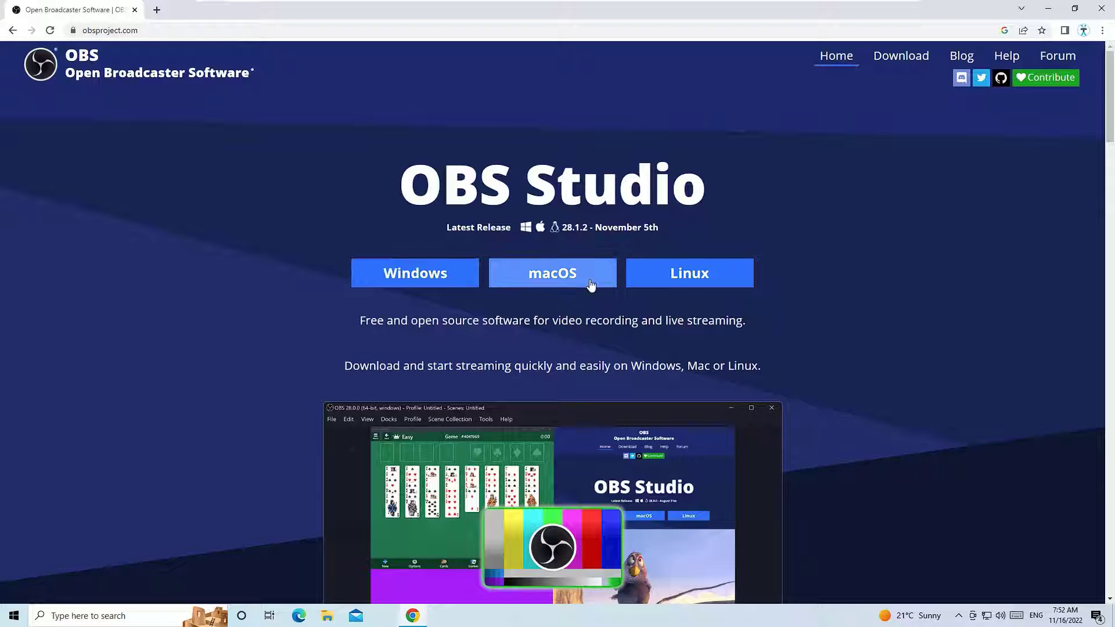
{"action": "left_click_drag", "start_coordinate": [358, 321], "coordinate": [470, 321]}
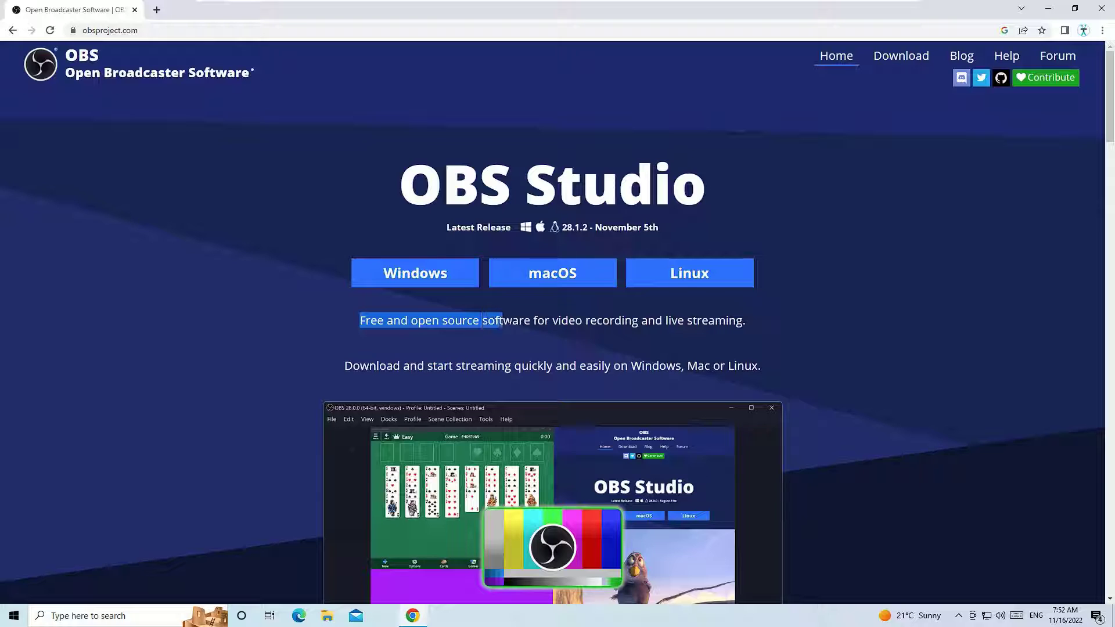
{"action": "left_click_drag", "start_coordinate": [470, 321], "coordinate": [739, 337]}
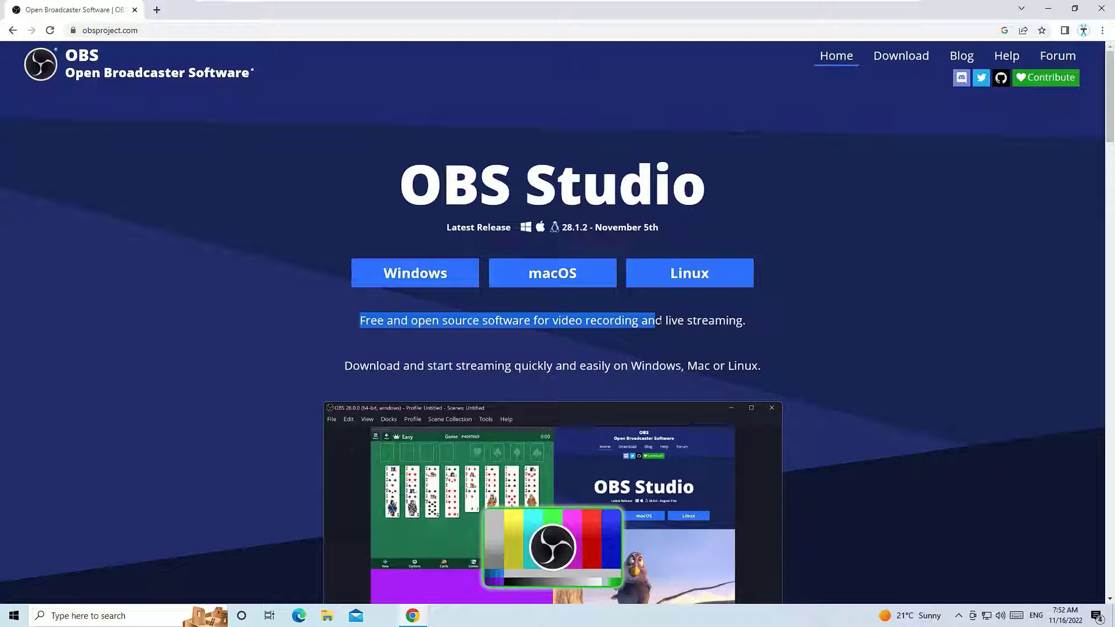
{"action": "left_click", "coordinate": [698, 338]}
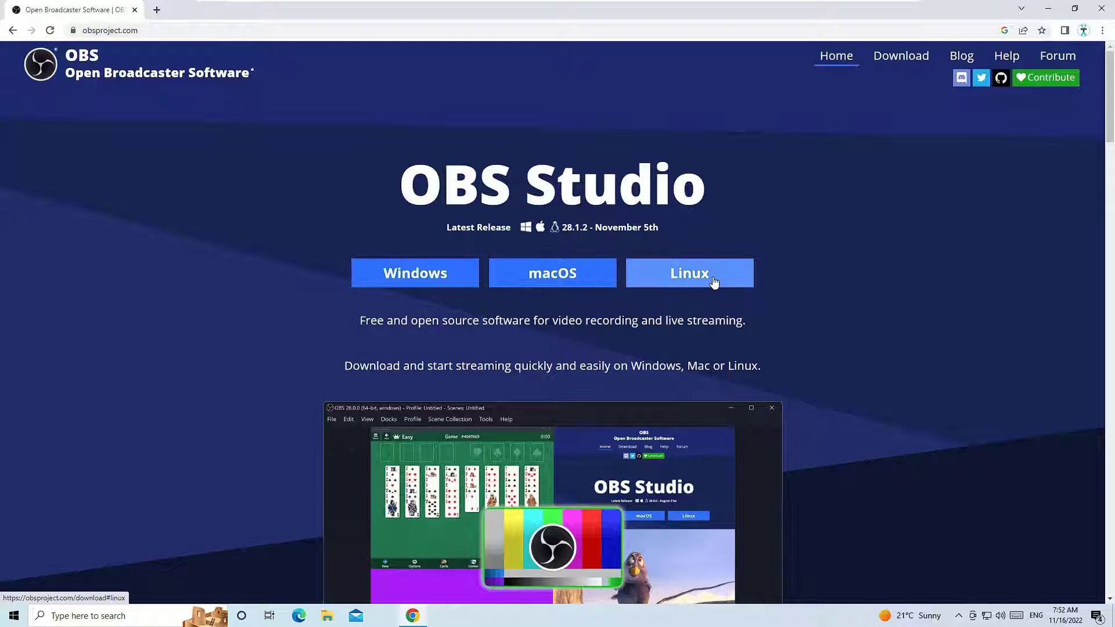
- On the obsproject.com download page, check version 28.1.2 and download the Windows installer
{"action": "left_click", "coordinate": [893, 64]}
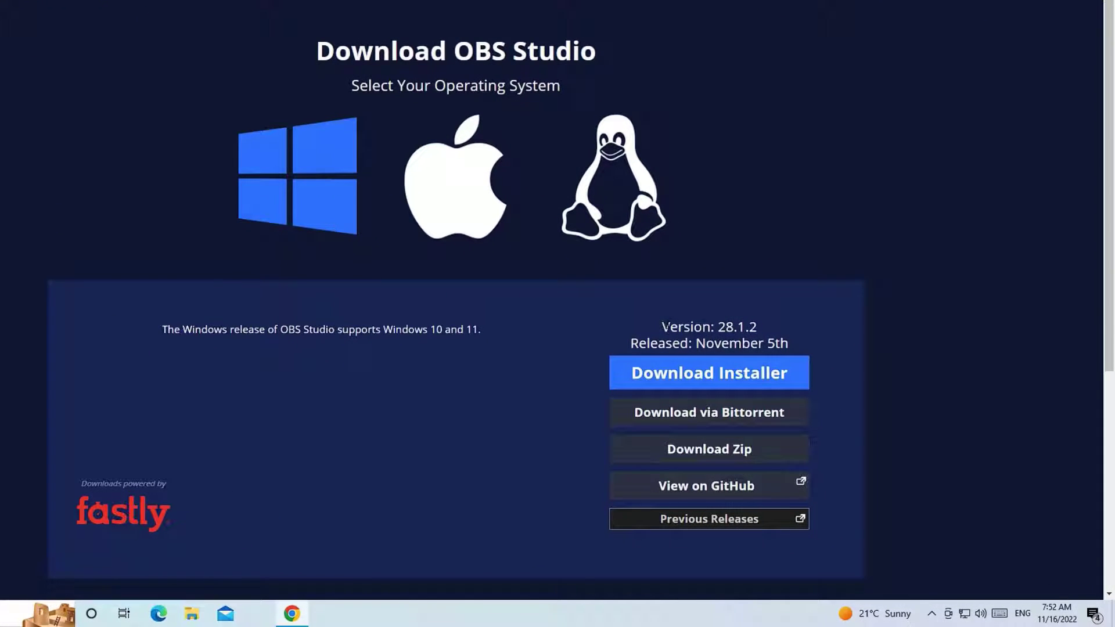
{"action": "left_click_drag", "start_coordinate": [663, 326], "coordinate": [757, 328]}
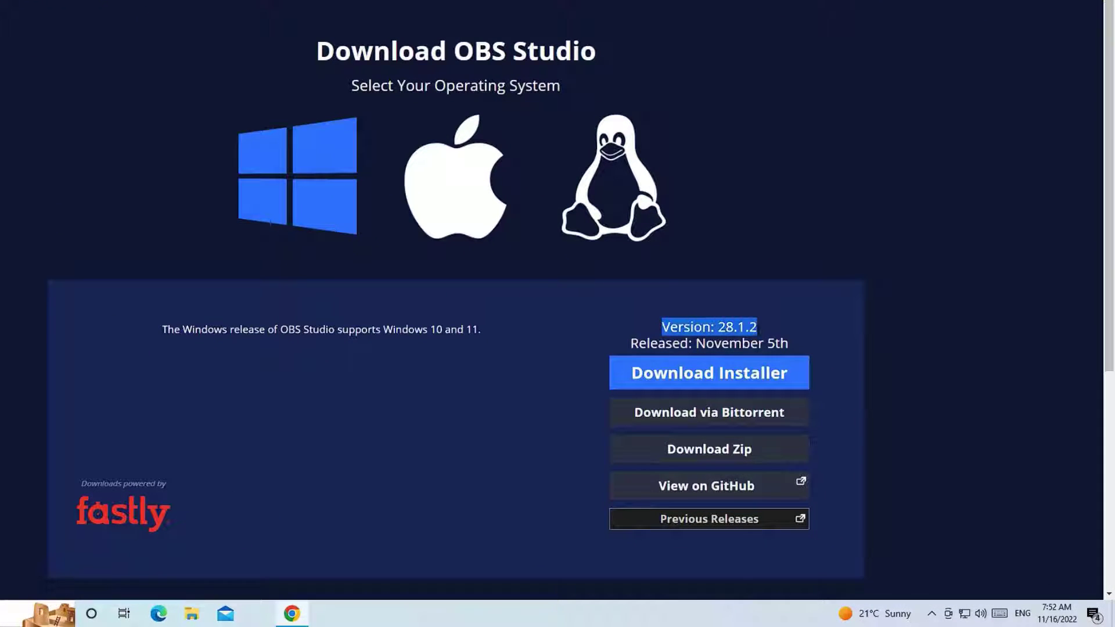
{"action": "left_click", "coordinate": [774, 326]}
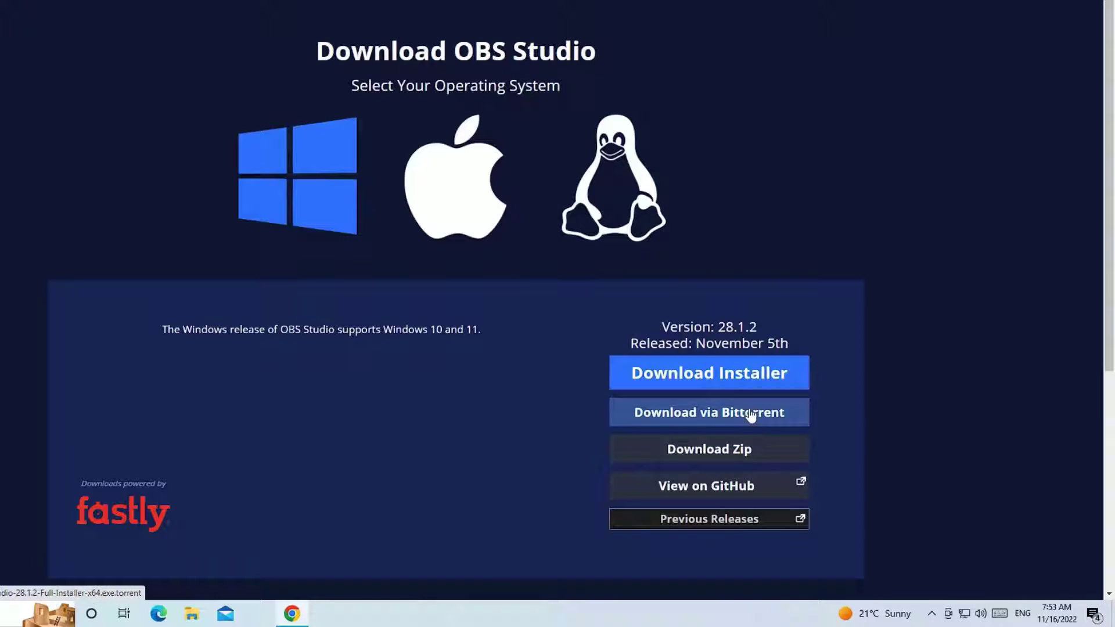
{"action": "left_click", "coordinate": [696, 378]}
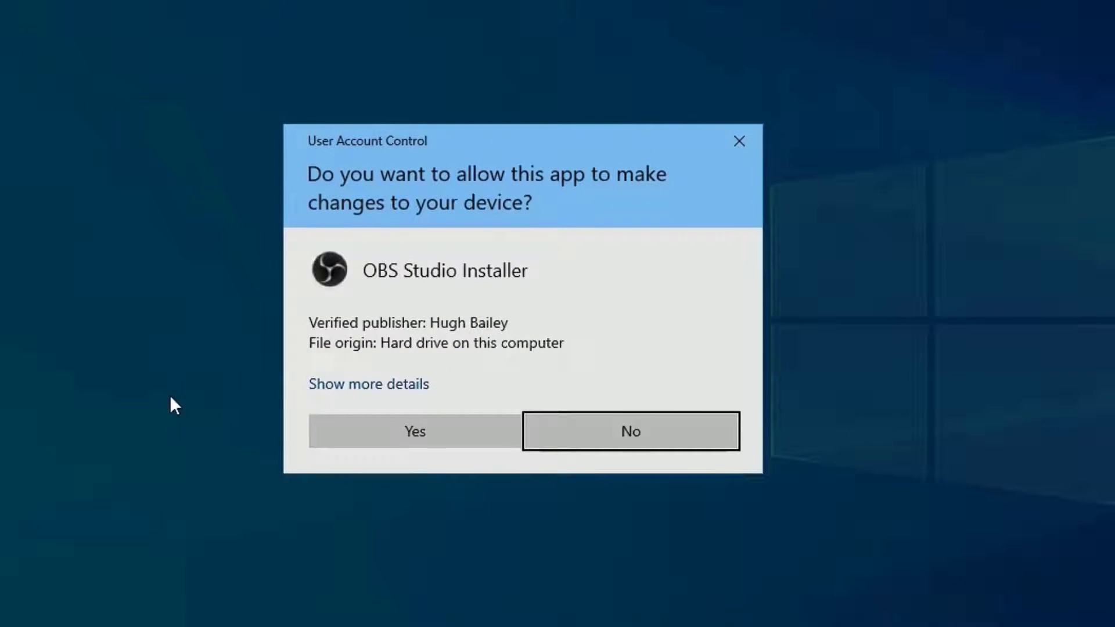
- Approve UAC and install OBS Studio, keeping the default C:\Program Files\obs-studio folder
{"action": "left_click", "coordinate": [340, 430]}
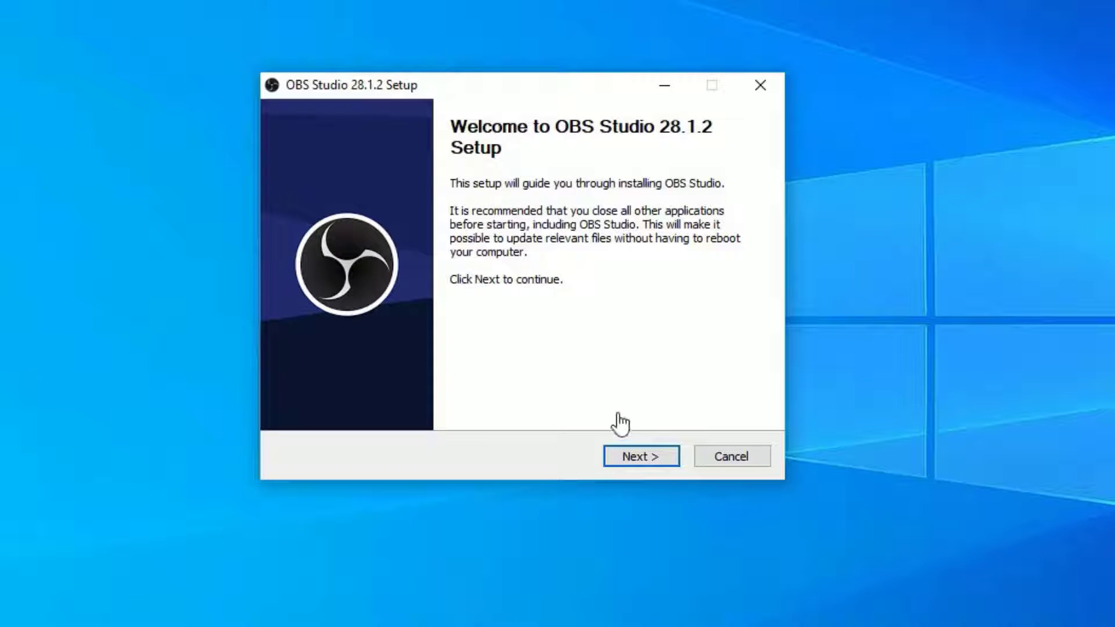
{"action": "left_click", "coordinate": [624, 461]}
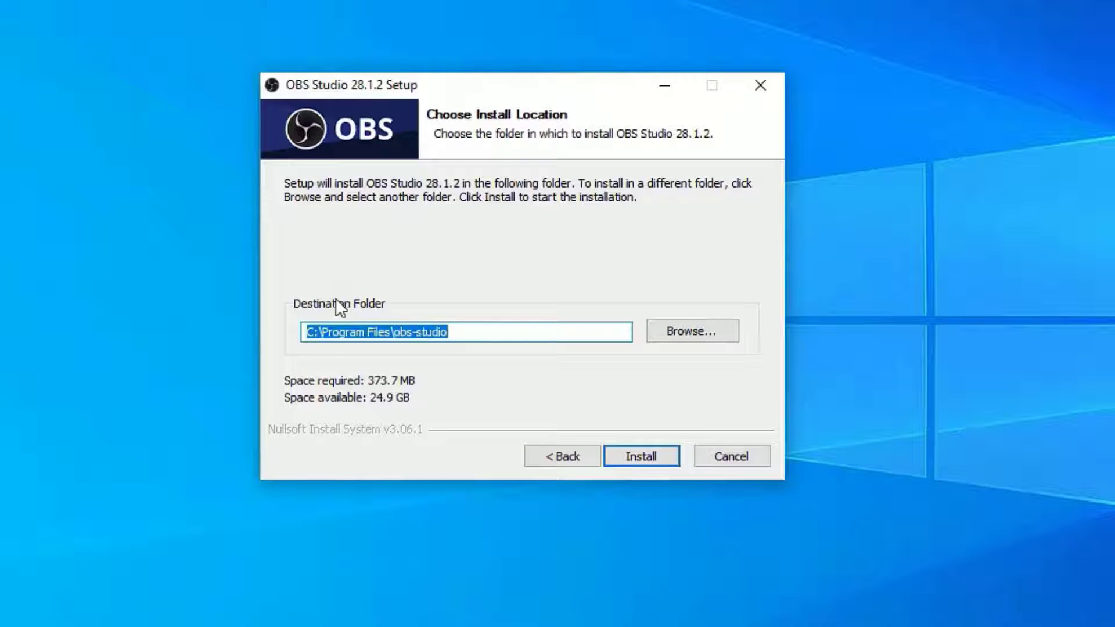
{"action": "left_click", "coordinate": [666, 337]}
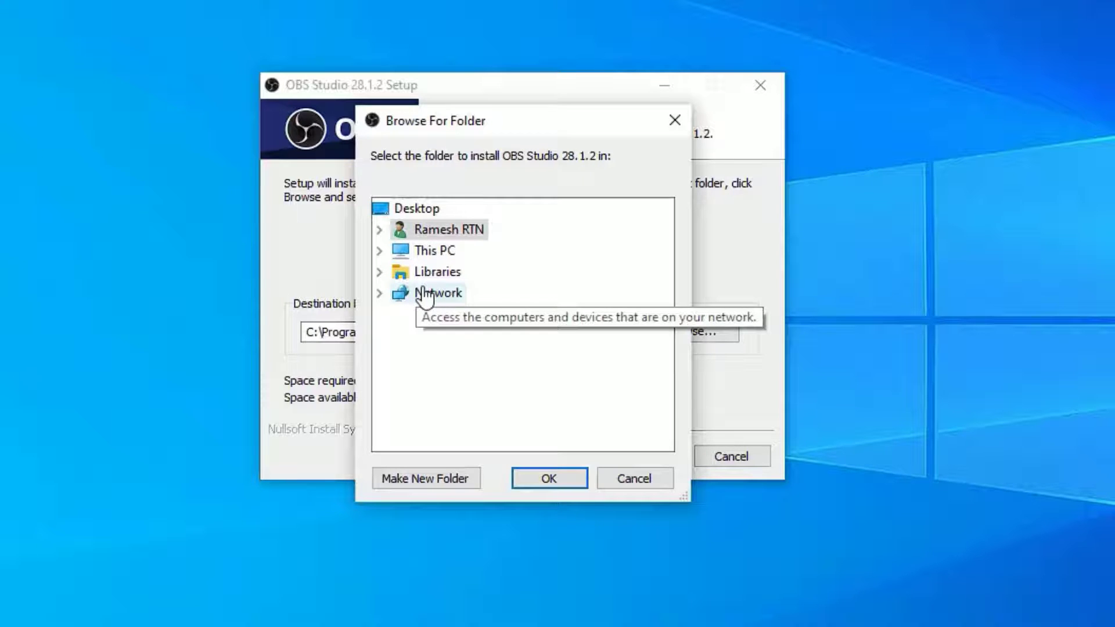
{"action": "left_click", "coordinate": [631, 475]}
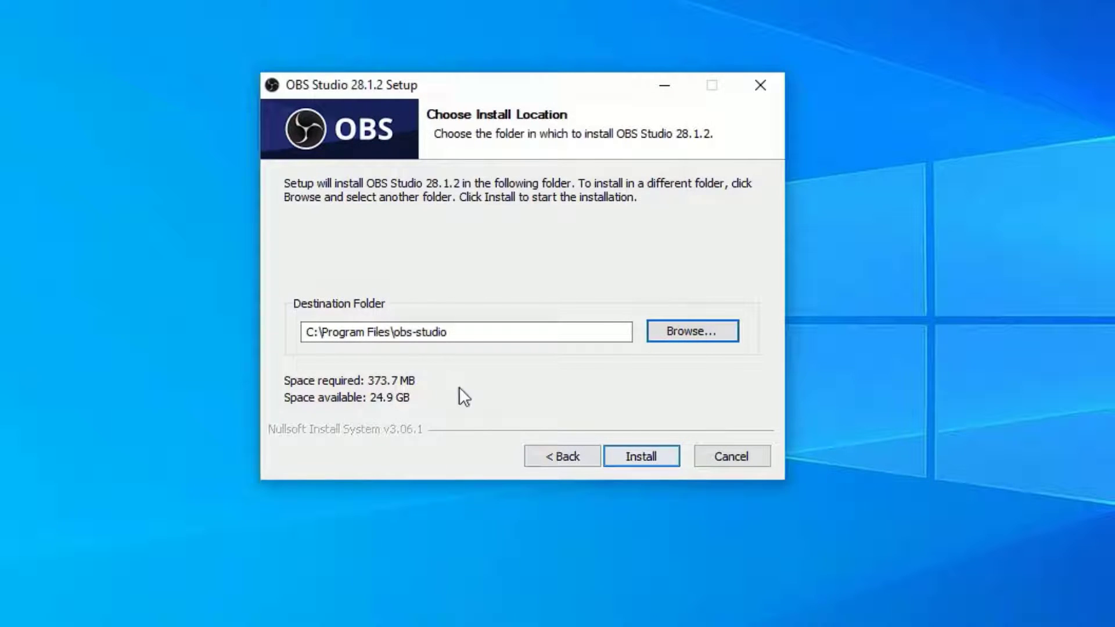
{"action": "left_click", "coordinate": [309, 332]}
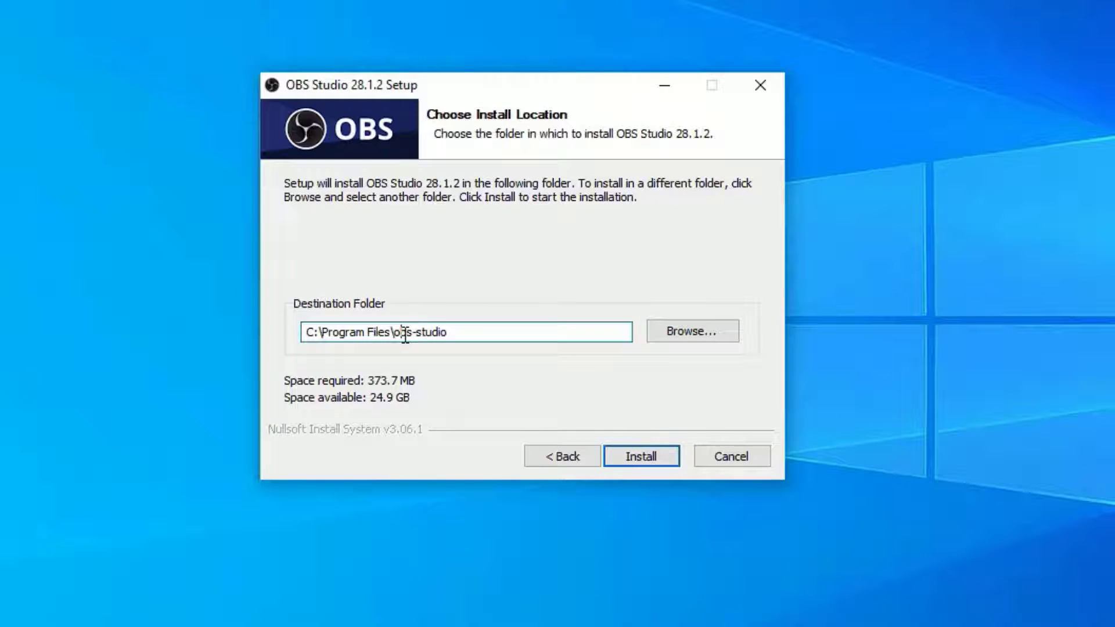
{"action": "left_click_drag", "start_coordinate": [400, 332], "coordinate": [448, 332]}
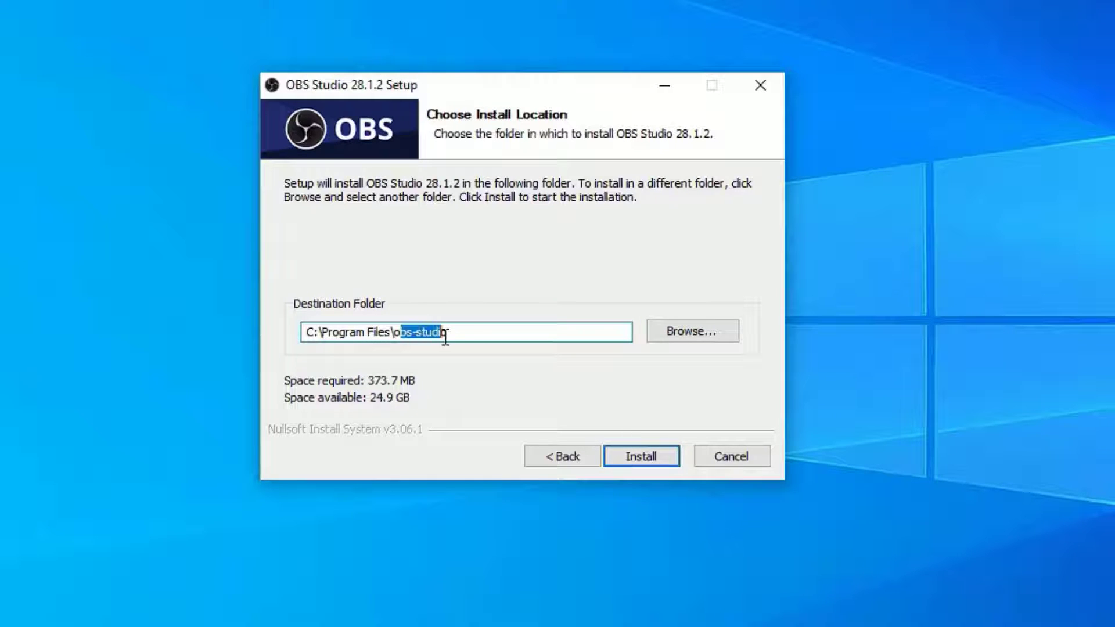
{"action": "left_click", "coordinate": [640, 458]}
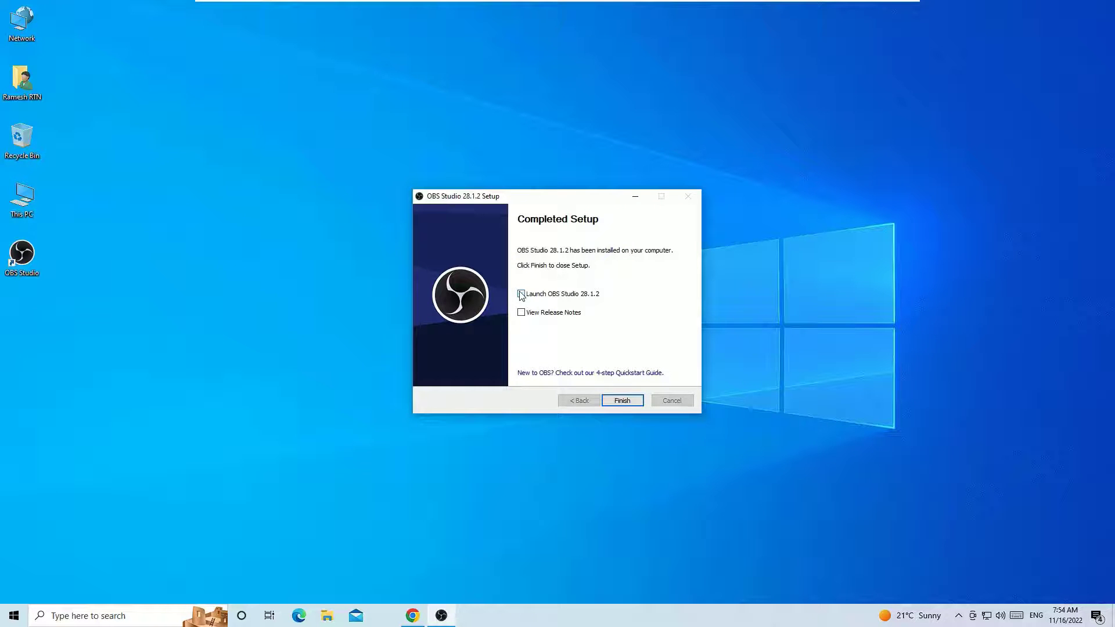
- Finish the installer and launch OBS Studio from its desktop shortcut
{"action": "left_click", "coordinate": [620, 400]}
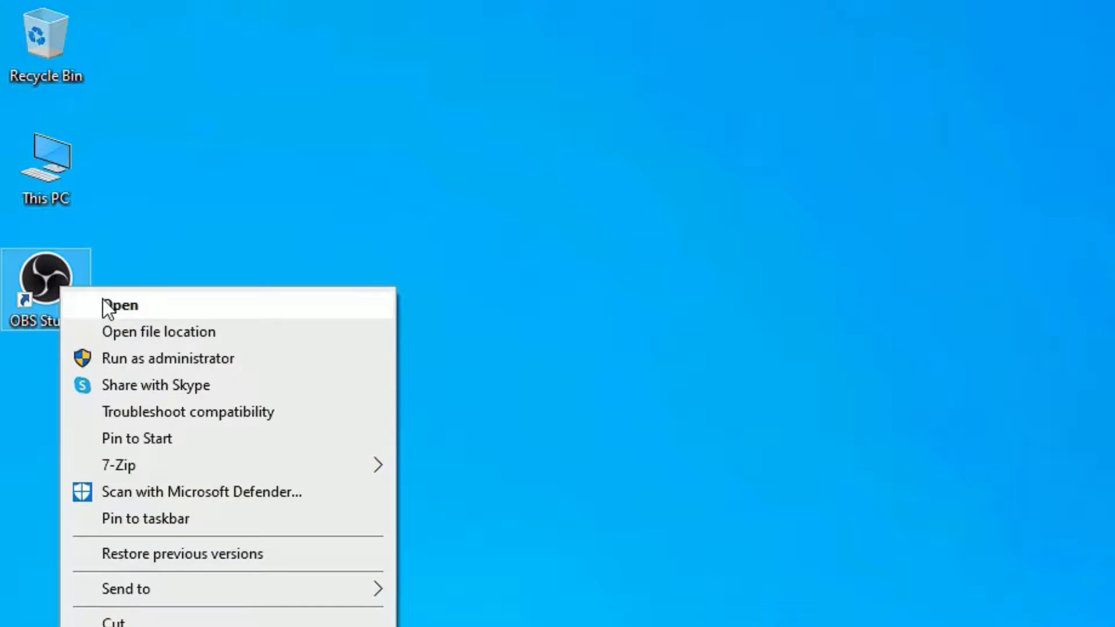
{"action": "left_click", "coordinate": [110, 305]}
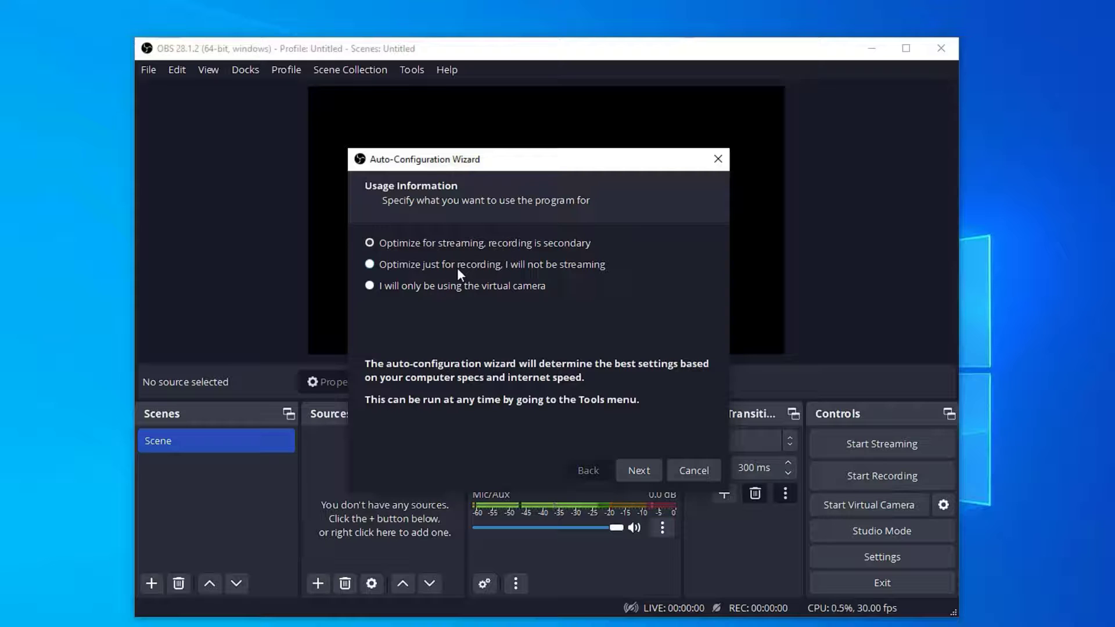
- Choose 'Optimize just for recording', keep 1920x1080 and prefer-60 FPS, and run the test
{"action": "left_click", "coordinate": [365, 262]}
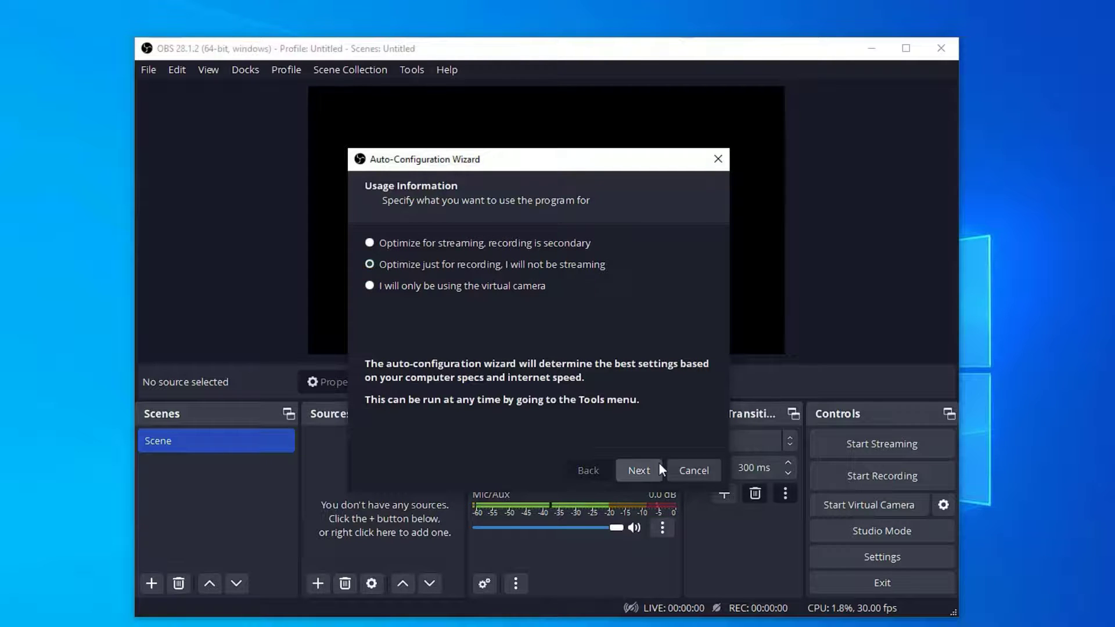
{"action": "left_click", "coordinate": [638, 470]}
{"action": "left_click", "coordinate": [527, 249]}
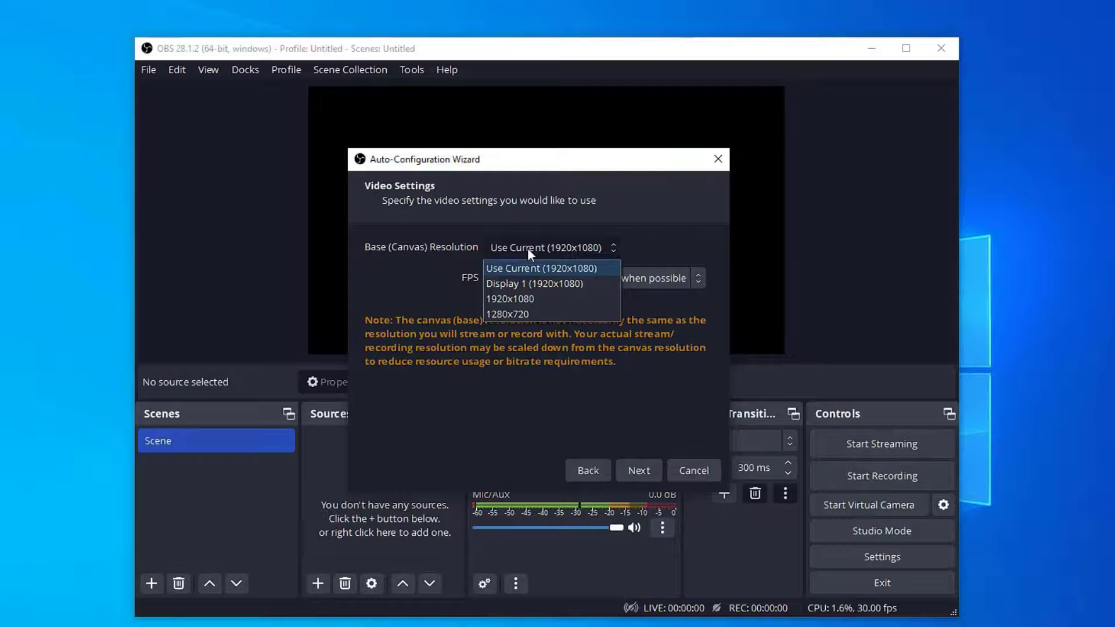
{"action": "left_click", "coordinate": [527, 249]}
{"action": "left_click", "coordinate": [509, 274]}
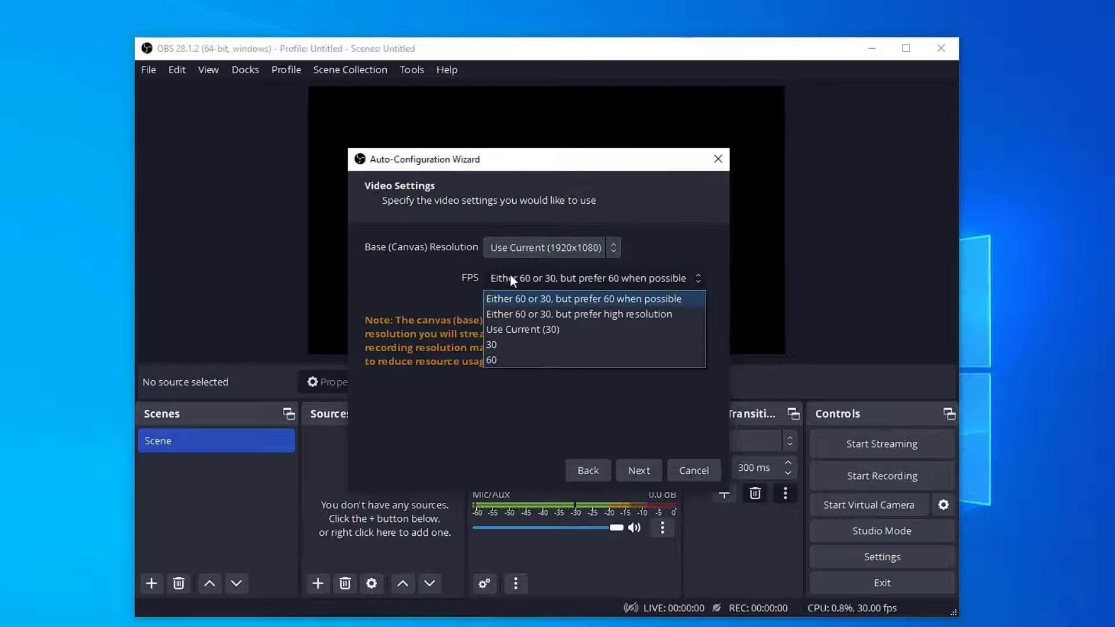
{"action": "left_click", "coordinate": [536, 305]}
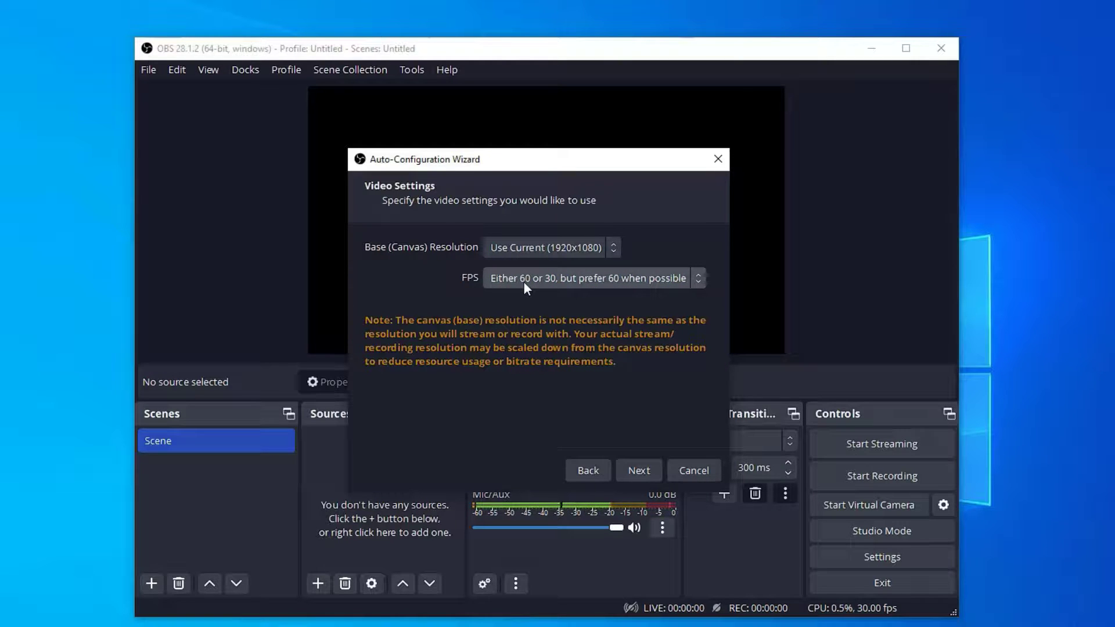
{"action": "left_click", "coordinate": [639, 464]}
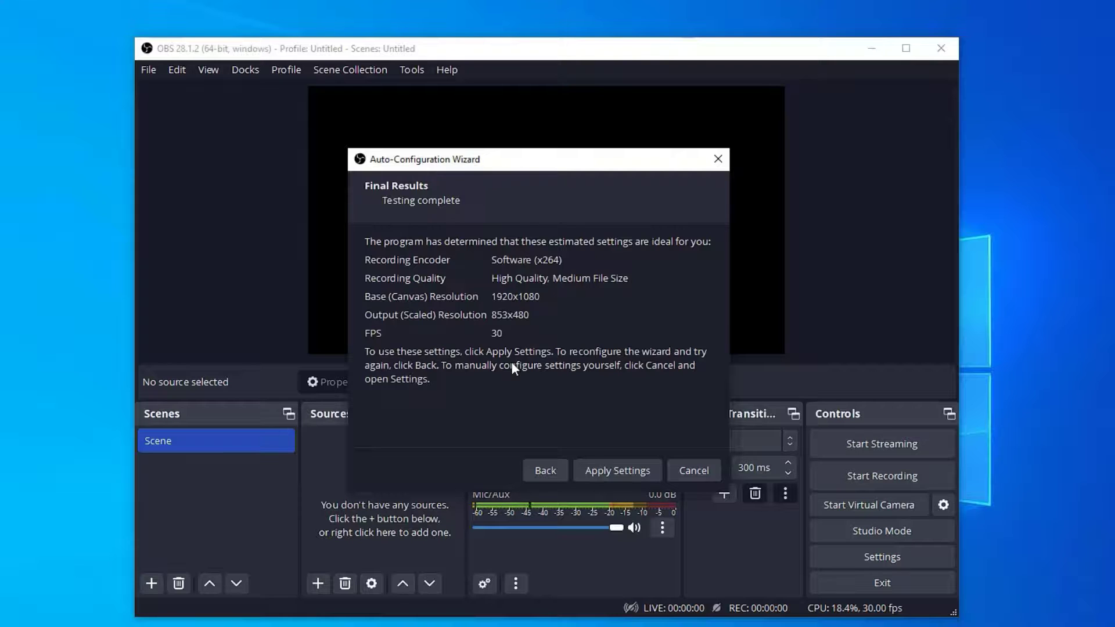
- Apply the recommended settings and record a brief test clip of the empty scene
{"action": "left_click", "coordinate": [590, 471]}
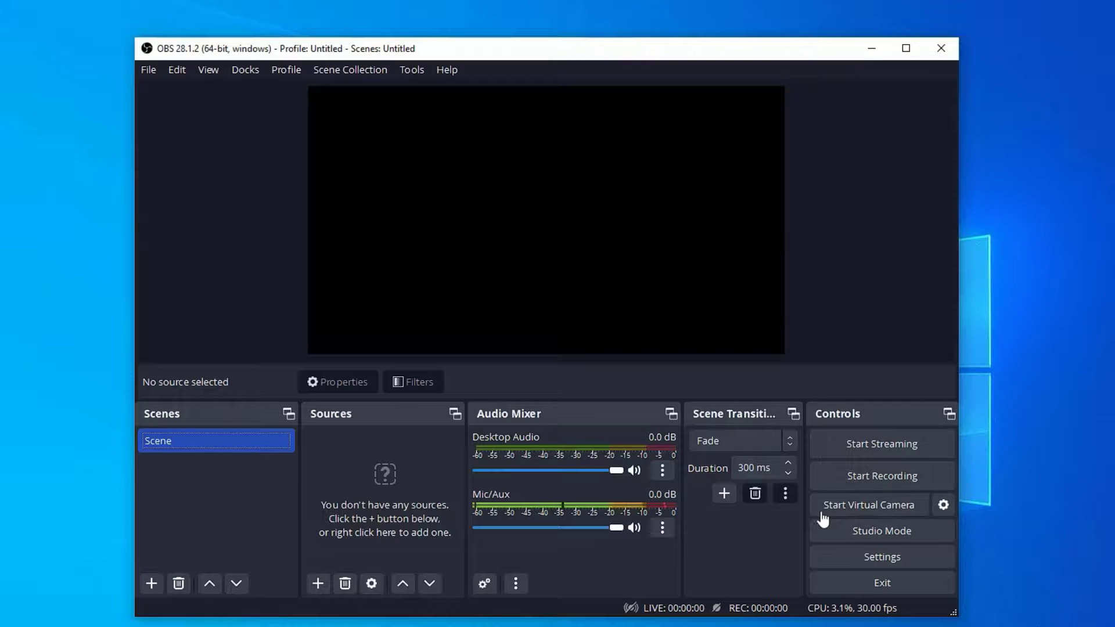
{"action": "left_click", "coordinate": [875, 480]}
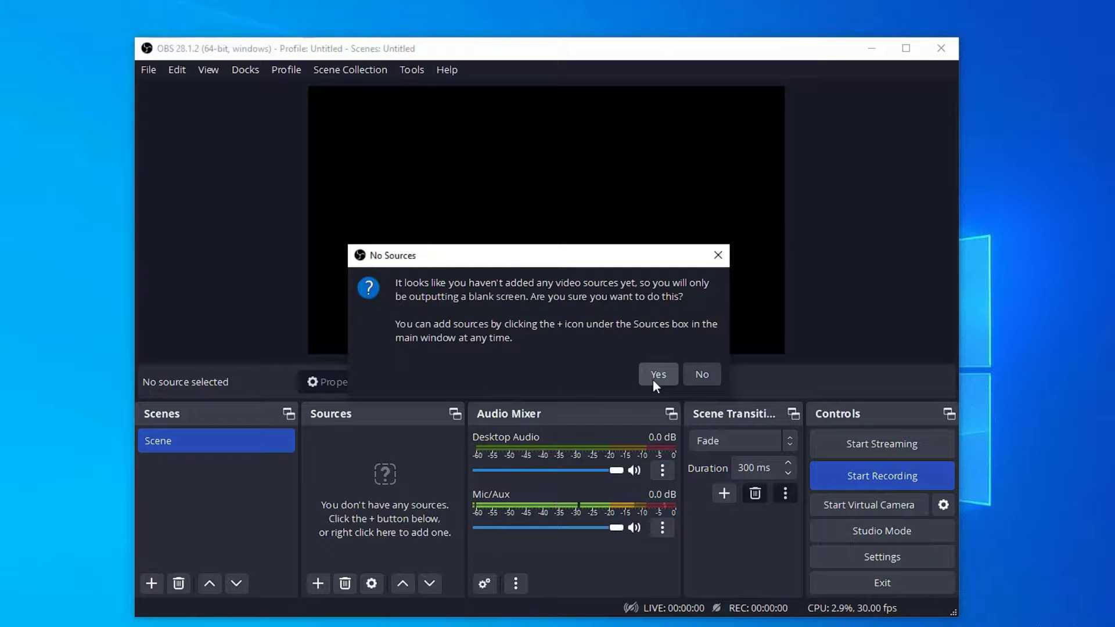
{"action": "left_click", "coordinate": [653, 378]}
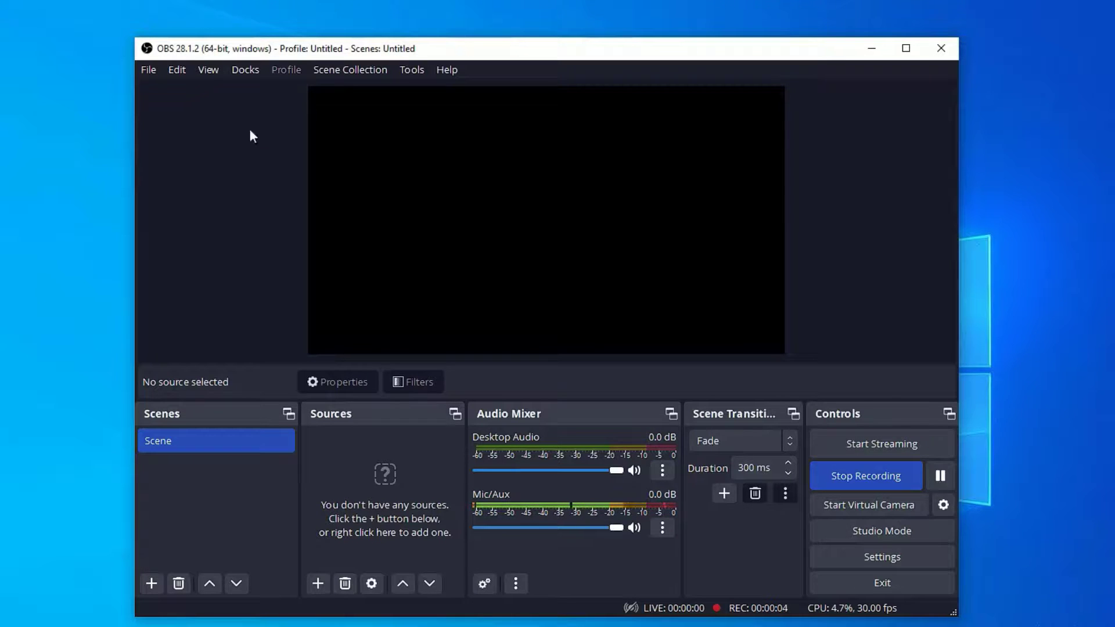
{"action": "left_click", "coordinate": [858, 475]}
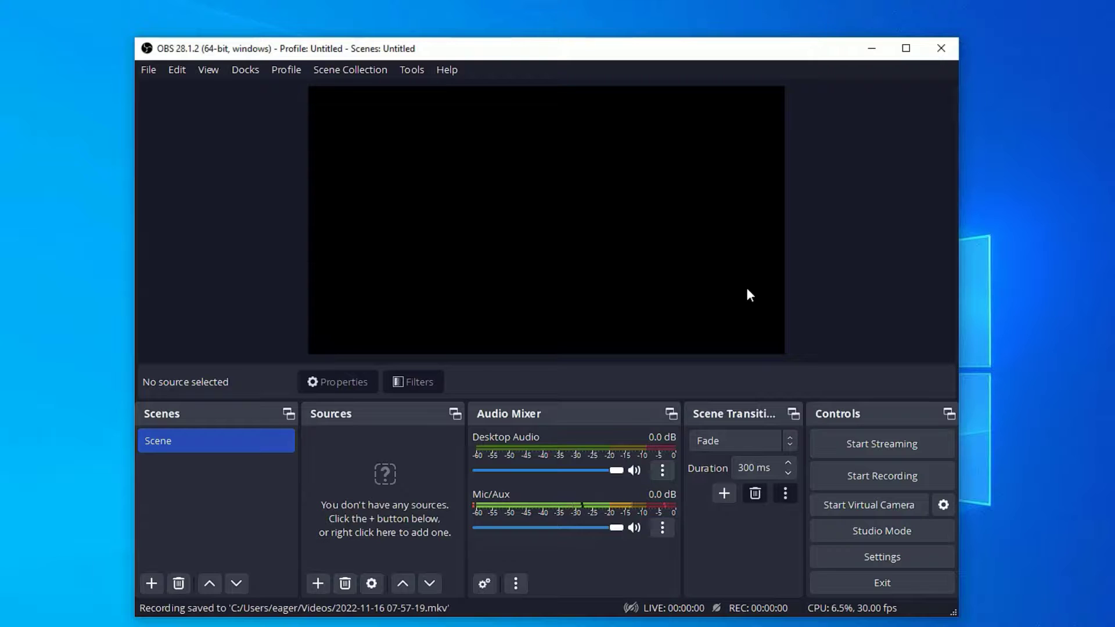